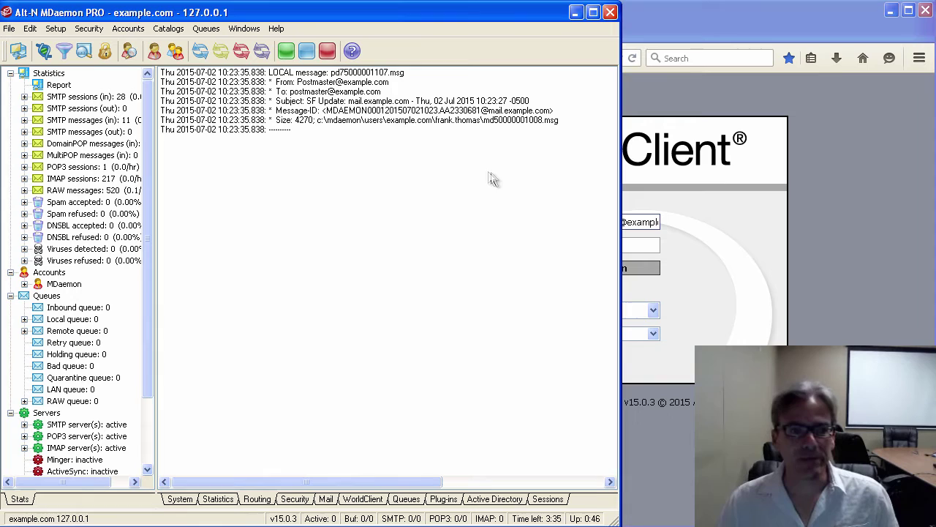
# Open the default WorldClient settings page in the Web & IM Services configuration
pyautogui.click(55, 29)
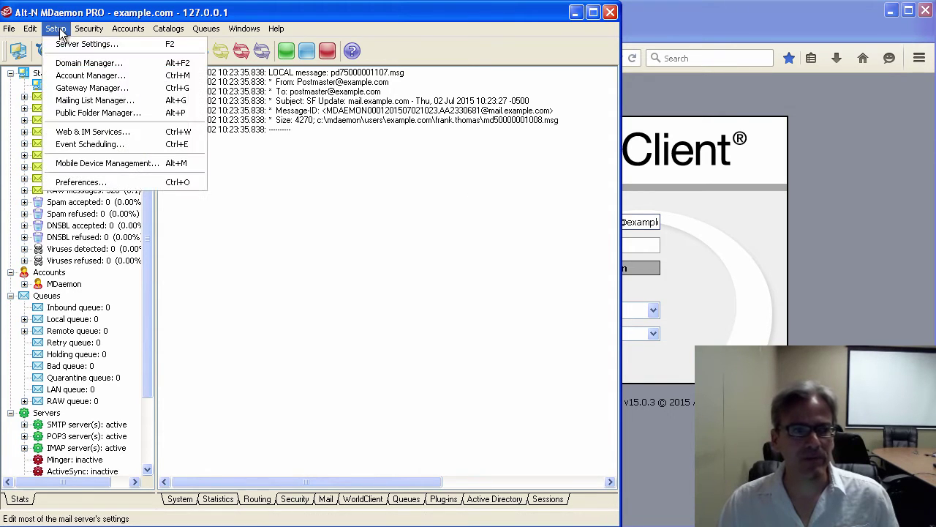
pyautogui.click(100, 133)
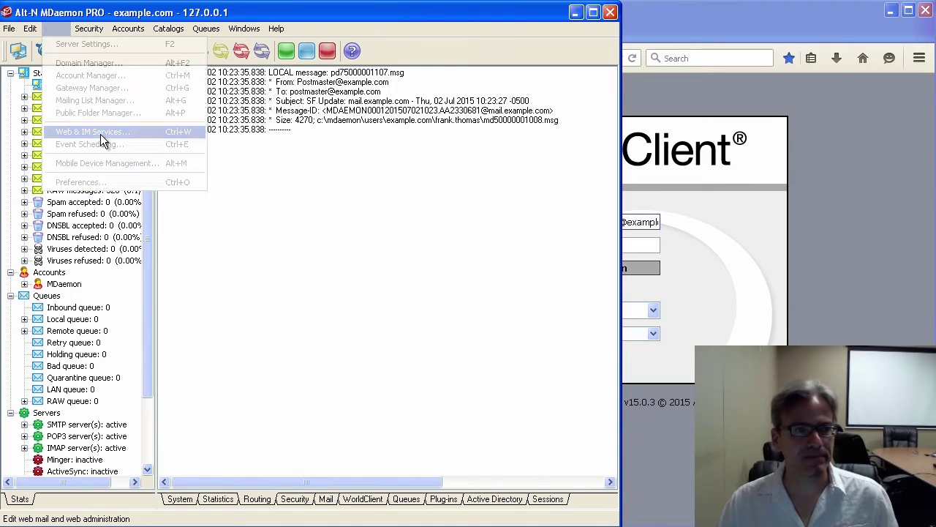
pyautogui.moveTo(178, 170); pyautogui.dragTo(161, 98)
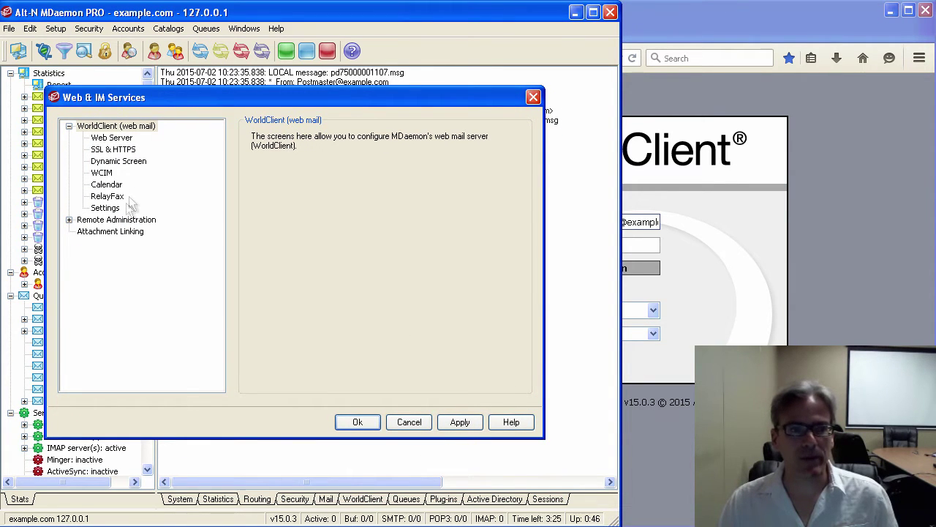
pyautogui.click(106, 208)
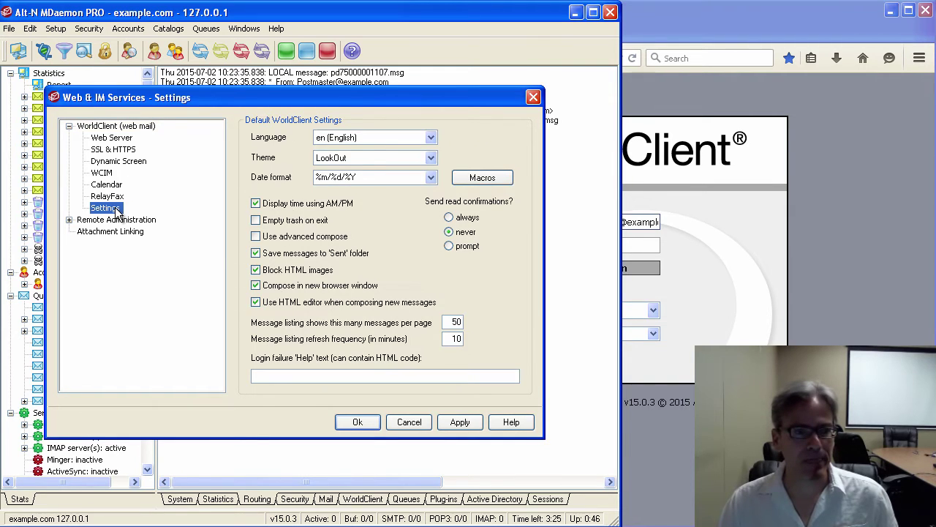
# Enter "For assistance, please call", the support phone number and "or visit" as the login failure help text
pyautogui.click(276, 375)
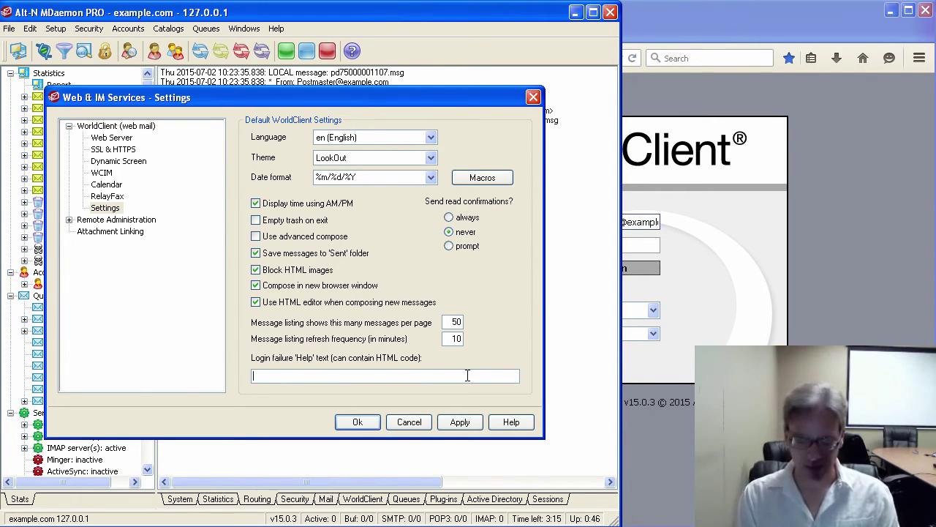
pyautogui.write('For a')
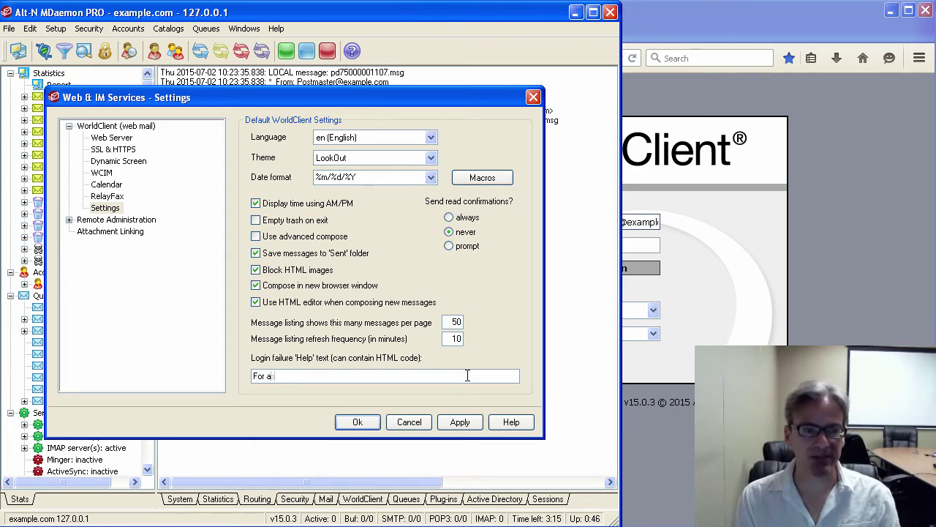
pyautogui.write('ssistance, pl')
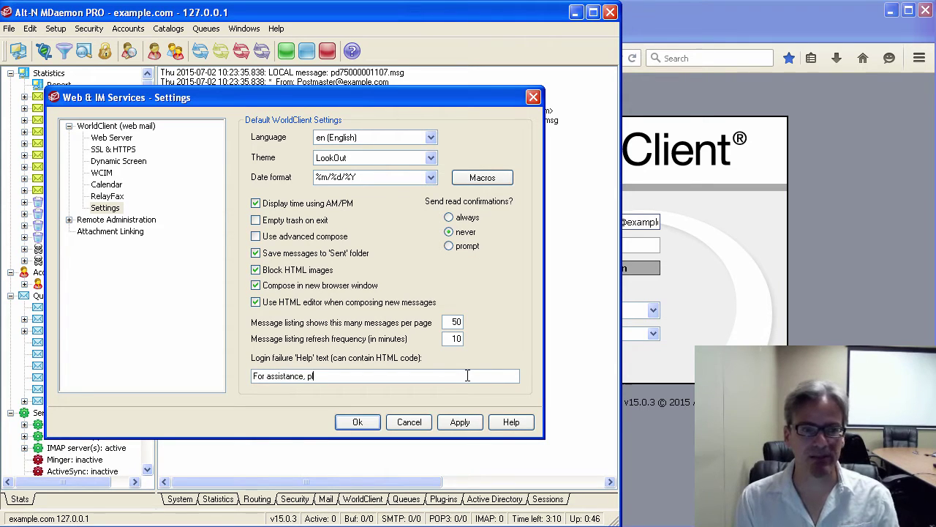
pyautogui.write('ease call ')
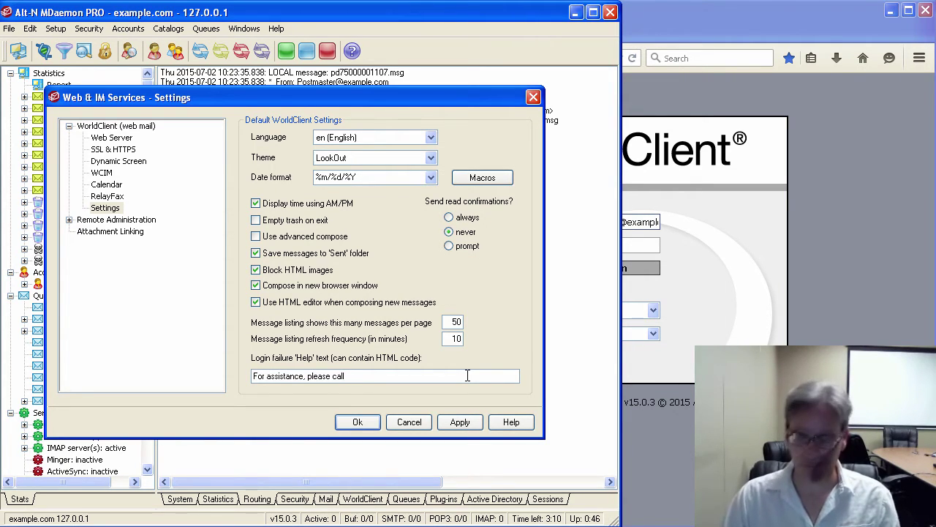
pyautogui.write('800-55')
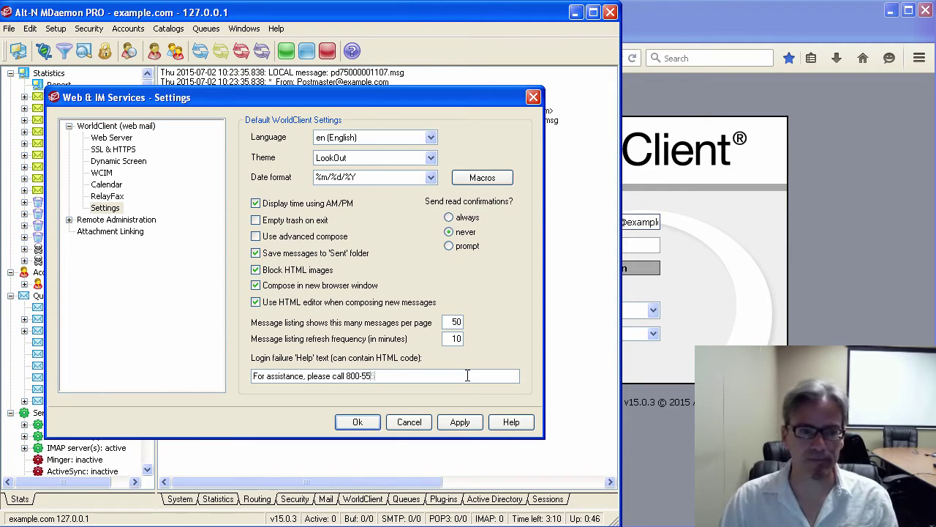
pyautogui.write('5-1212')
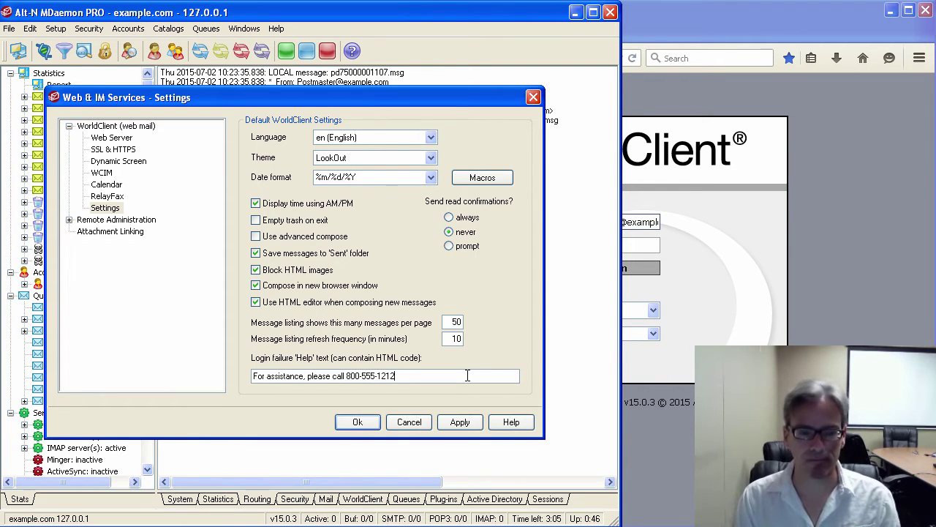
pyautogui.write(' or')
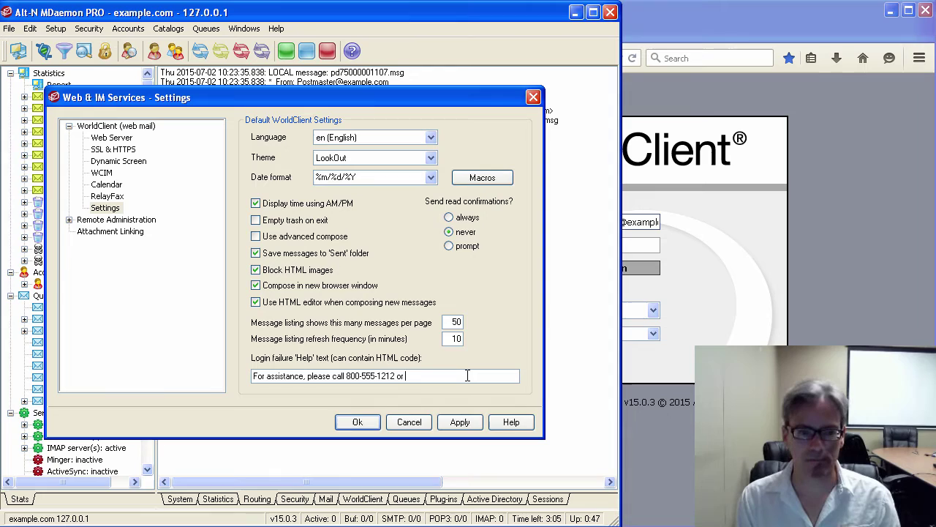
pyautogui.write(' visit ')
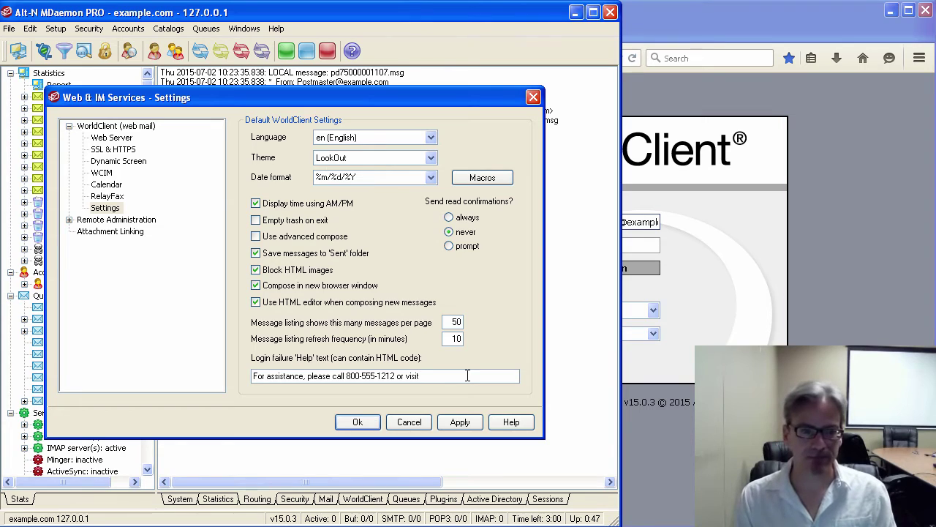
pyautogui.write('<a')
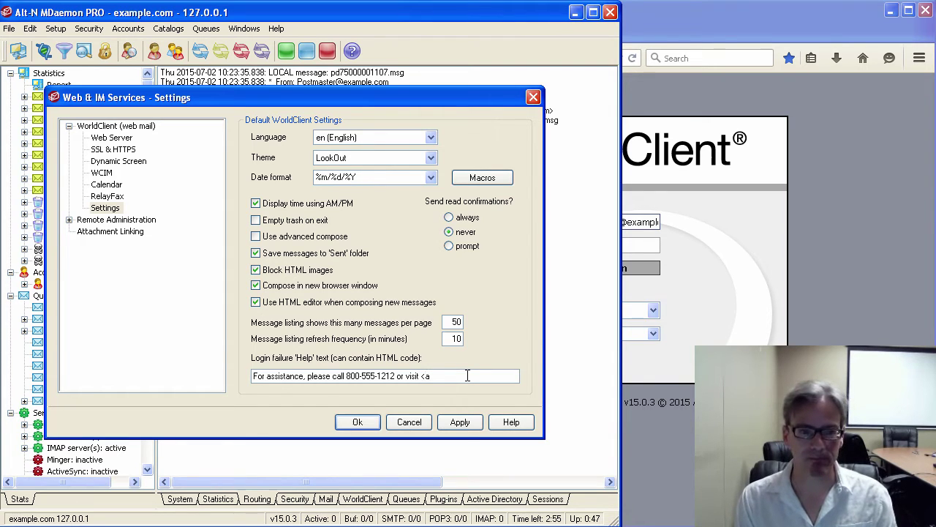
pyautogui.write(' href')
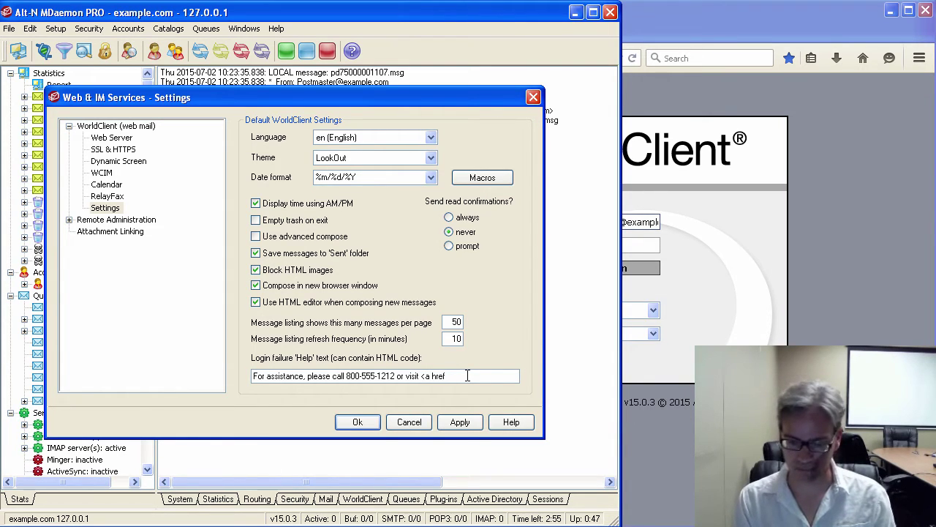
pyautogui.write('=')
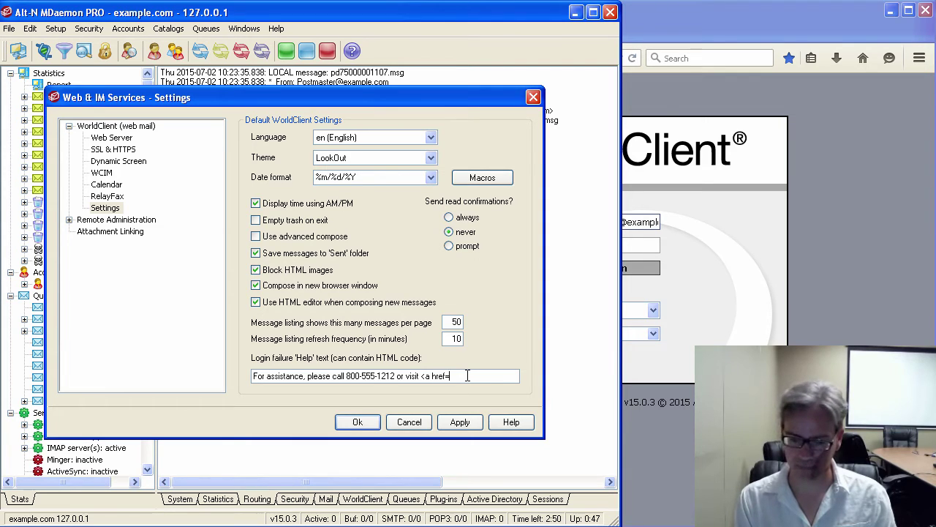
pyautogui.write('"http')
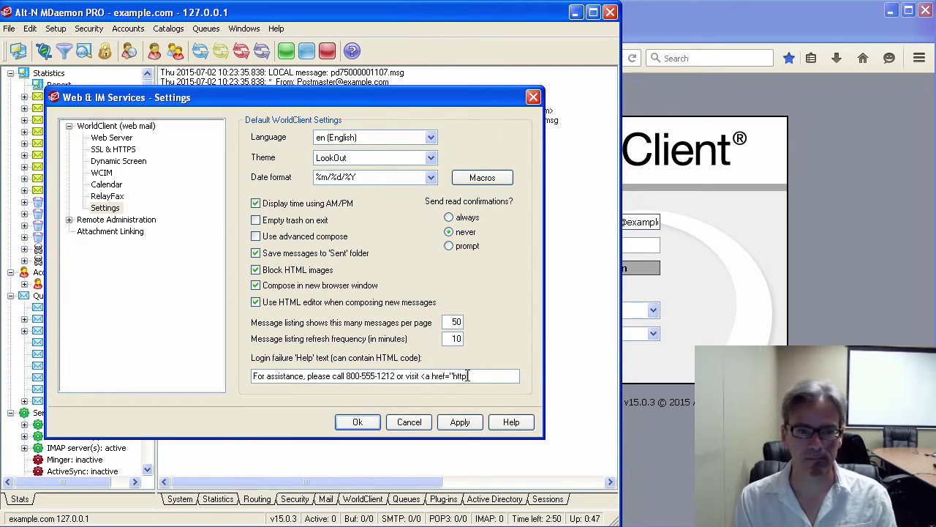
pyautogui.write('://www.e')
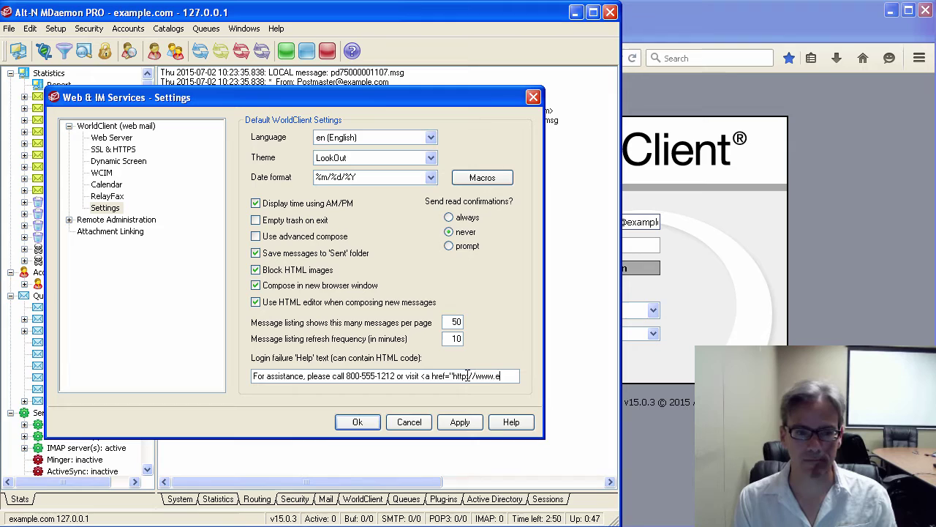
pyautogui.write('xample.com')
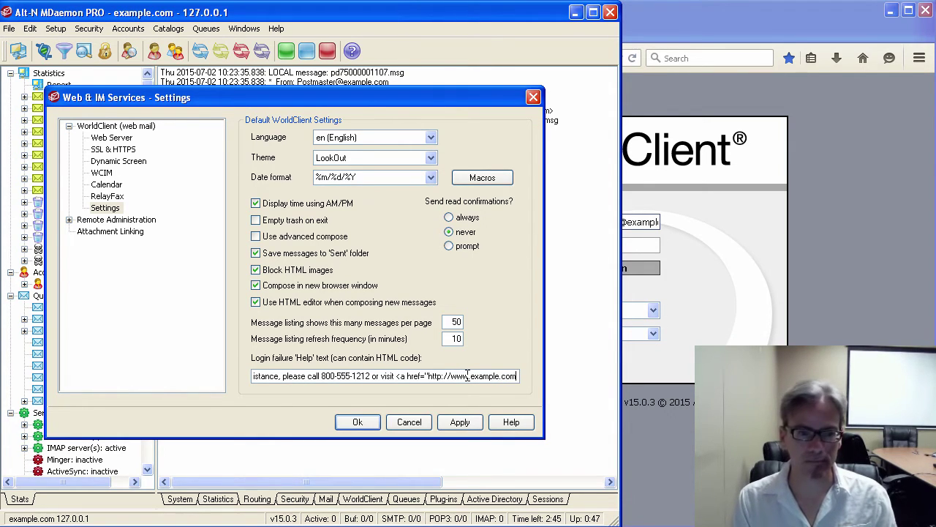
pyautogui.write('"')
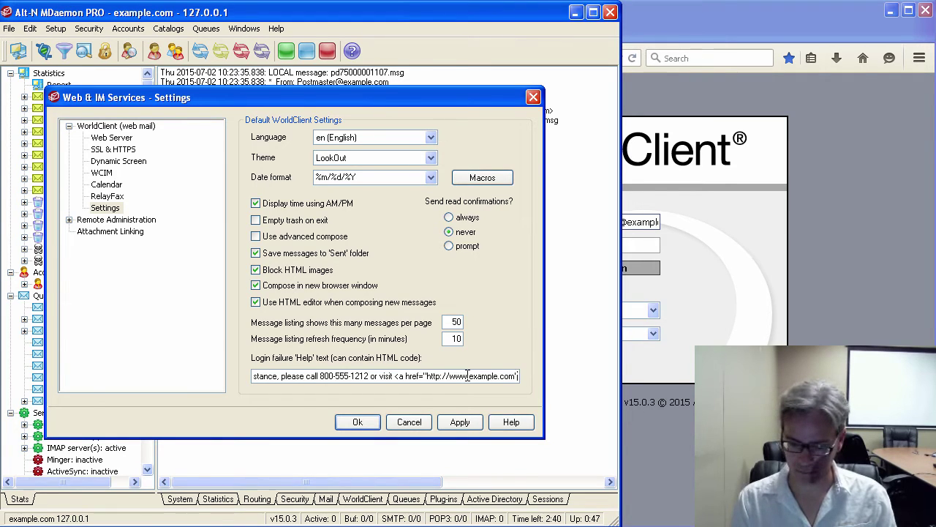
pyautogui.write('>')
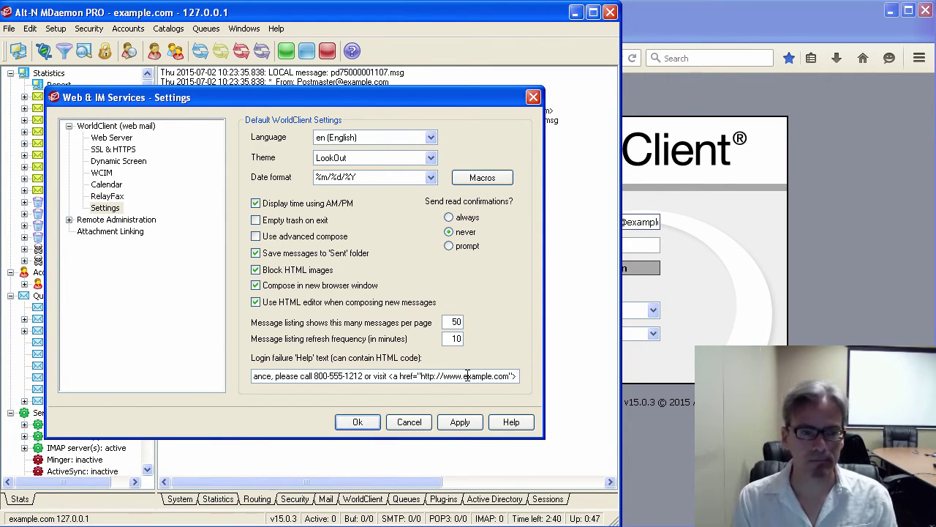
pyautogui.write('Click H')
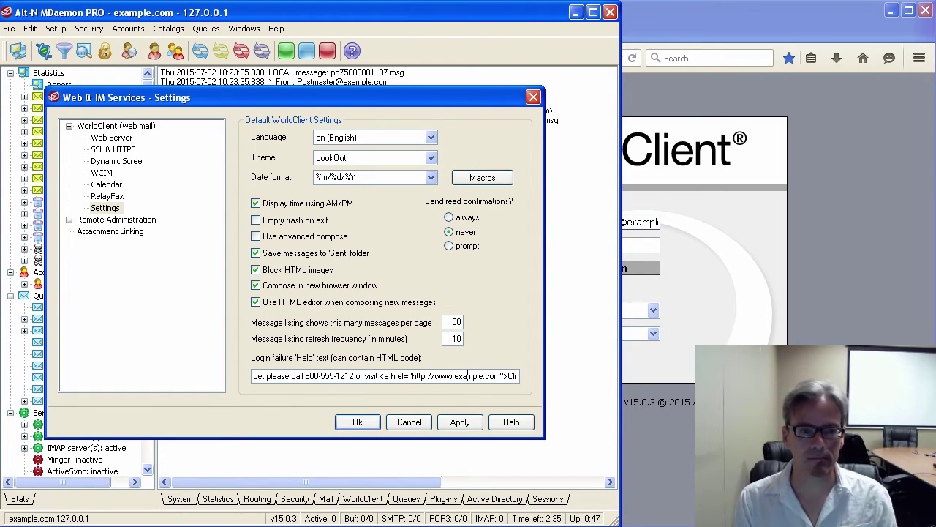
pyautogui.write('ere for help')
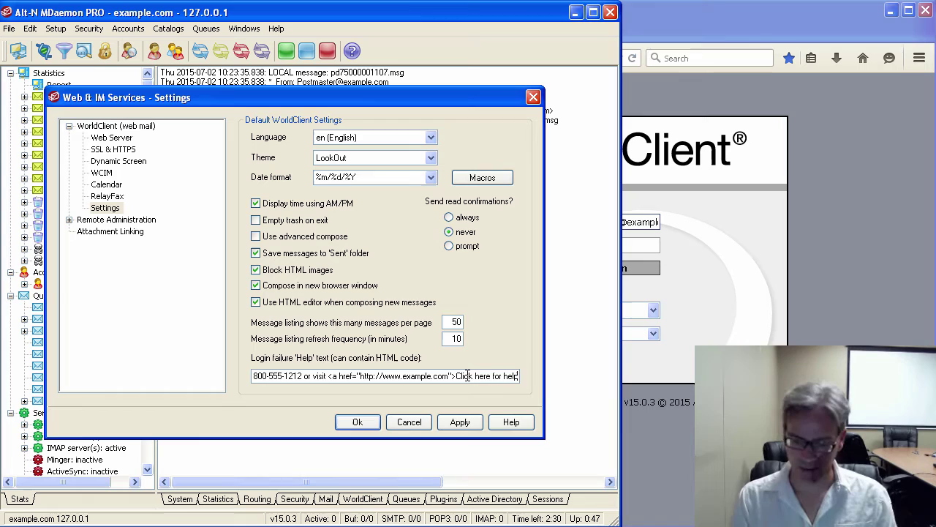
pyautogui.write('</')
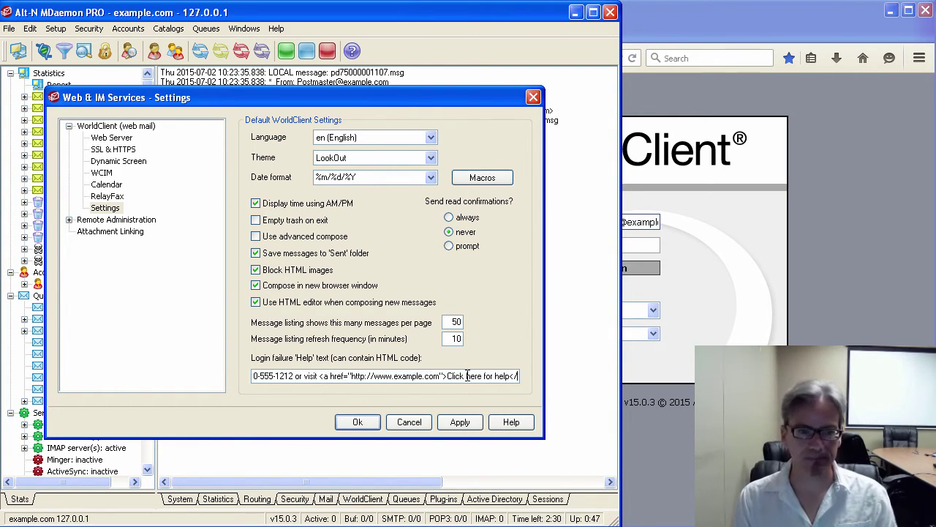
pyautogui.write('>')
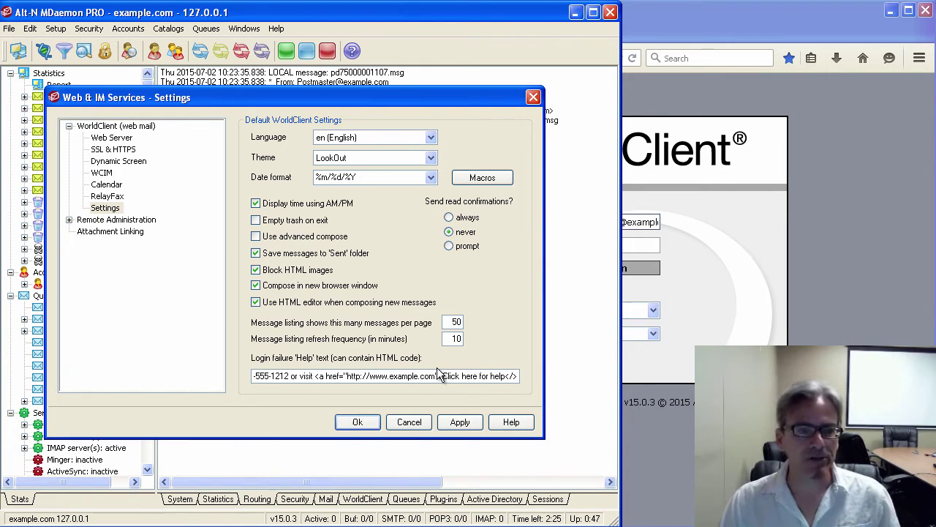
# Apply the login failure help text containing the HTML link and close the Web & IM Services settings
pyautogui.moveTo(325, 375); pyautogui.dragTo(337, 375)
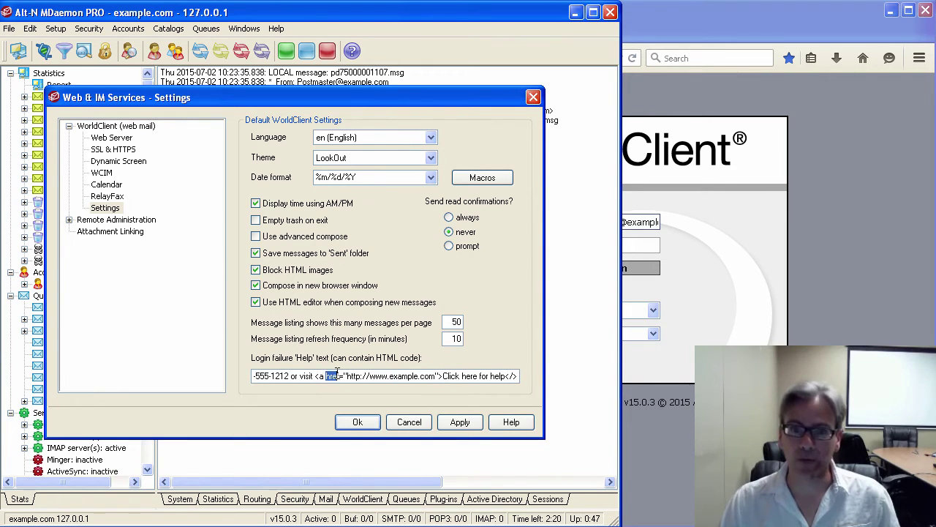
pyautogui.click(350, 376)
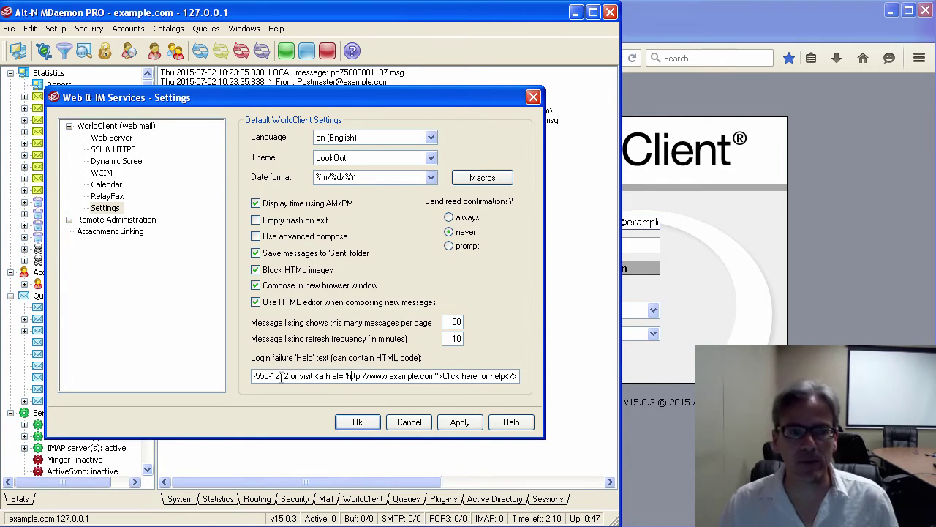
pyautogui.moveTo(315, 376); pyautogui.dragTo(500, 368)
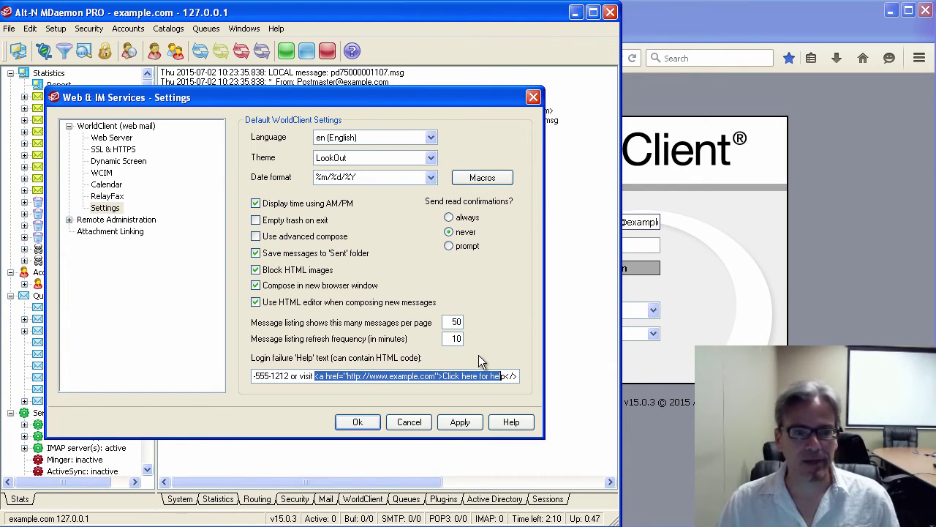
pyautogui.click(460, 422)
pyautogui.click(487, 293)
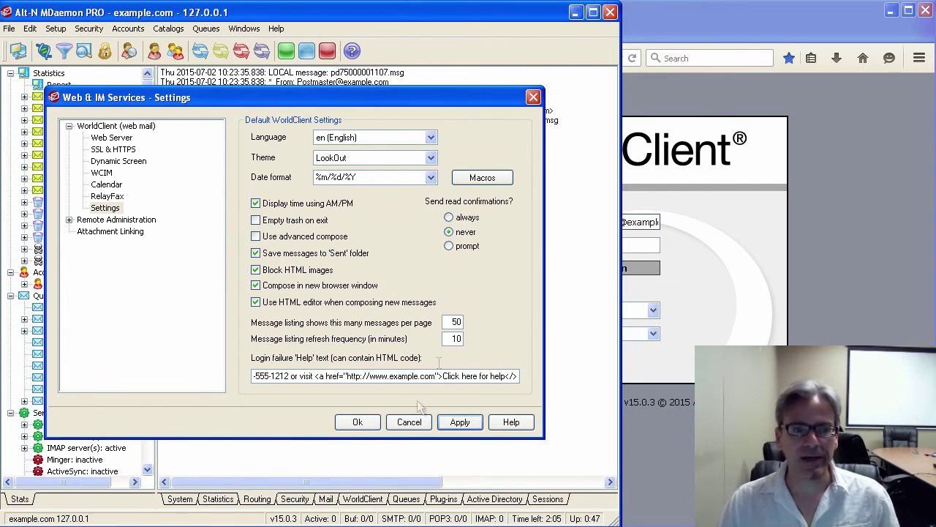
pyautogui.click(357, 422)
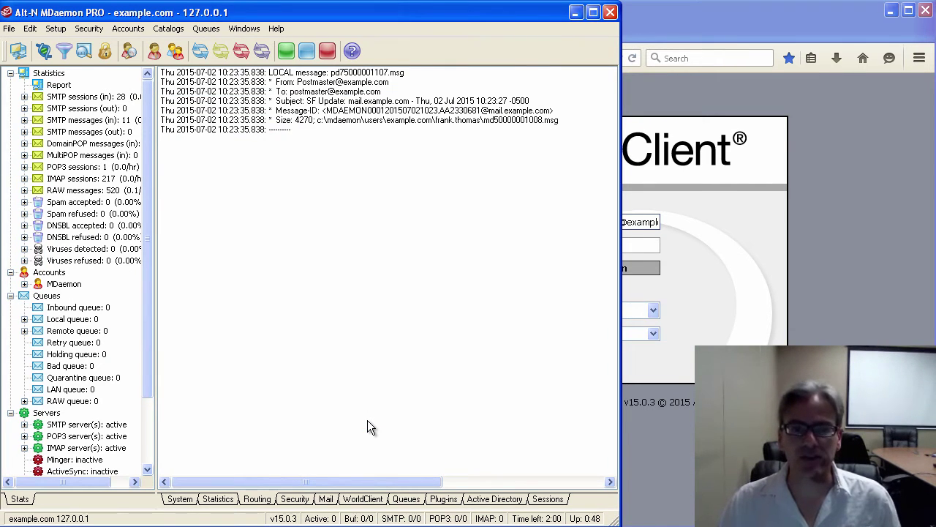
# Switch to the WorldClient sign-in page in the browser and try to sign in with an incorrect account password
pyautogui.click(705, 267)
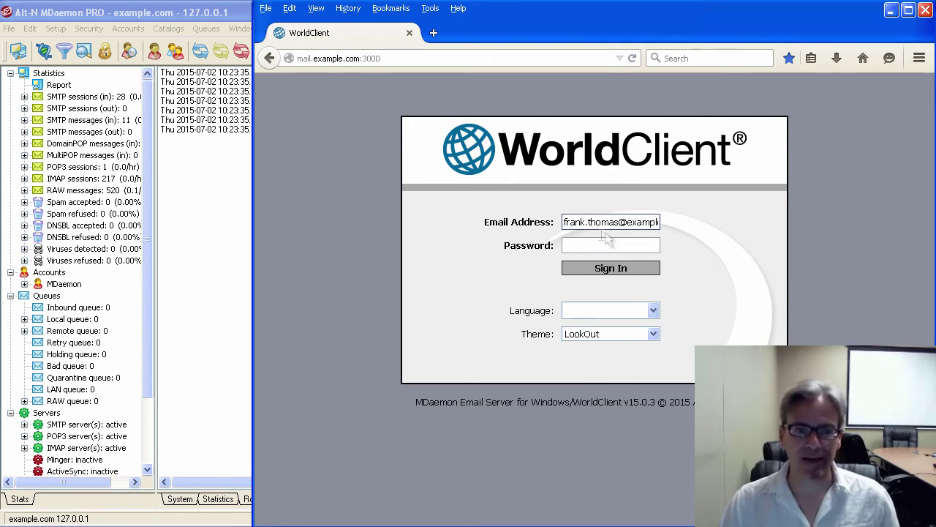
pyautogui.click(596, 246)
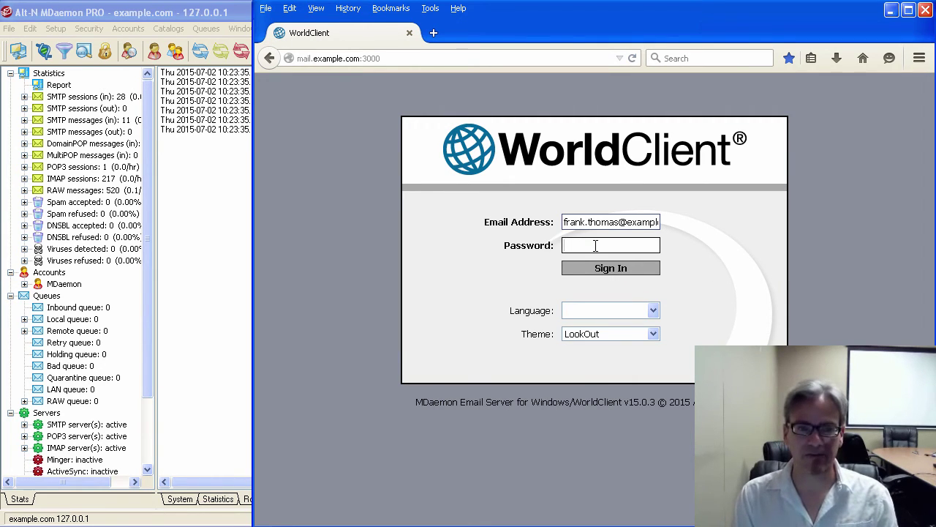
pyautogui.write('**********')
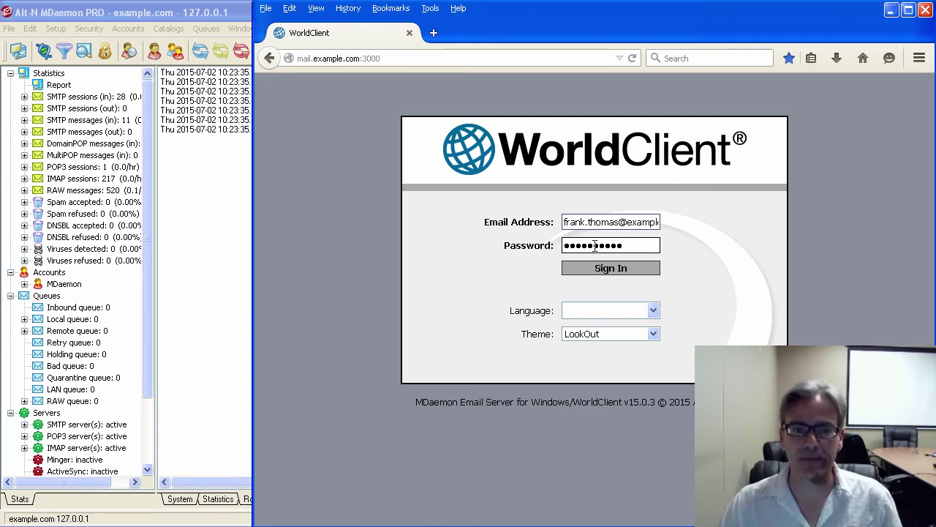
pyautogui.click(603, 269)
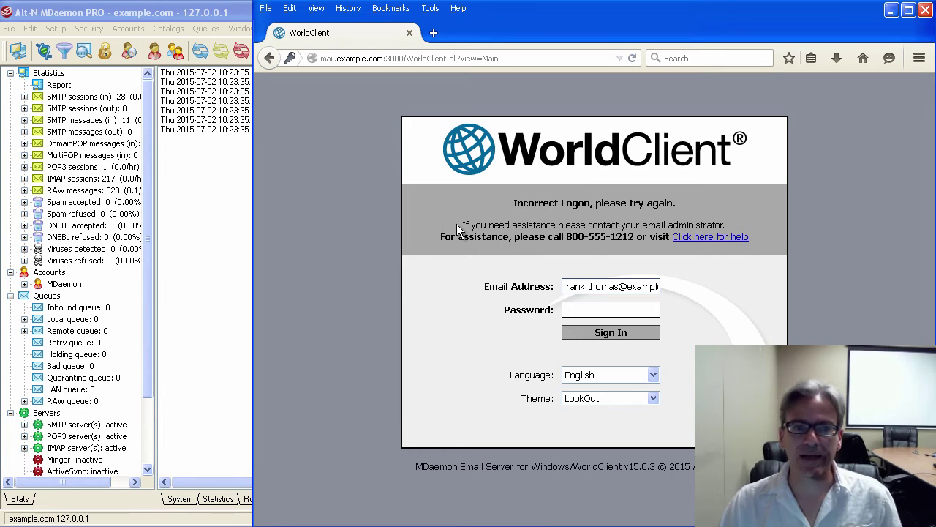
# Examine the default assistance line, the custom help text and its link on the WorldClient sign-in page
pyautogui.moveTo(462, 225); pyautogui.dragTo(737, 229)
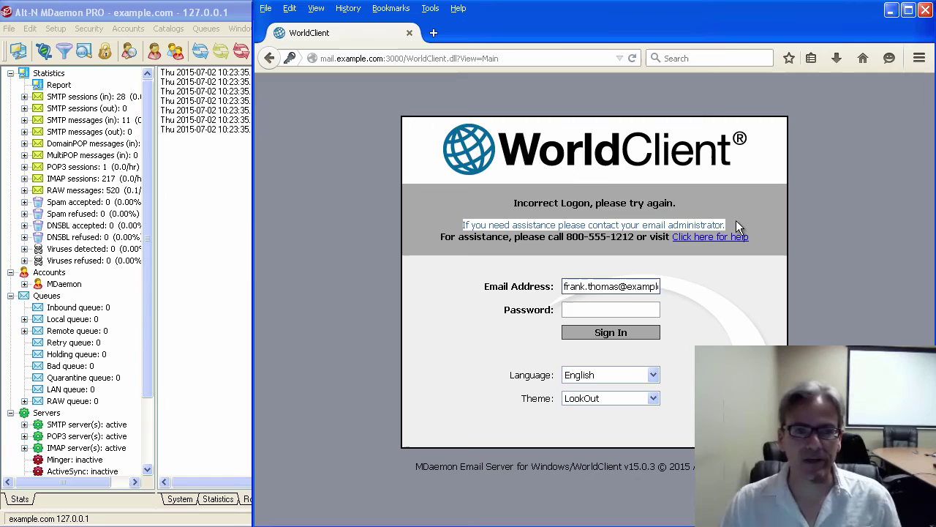
pyautogui.moveTo(440, 237); pyautogui.dragTo(640, 236)
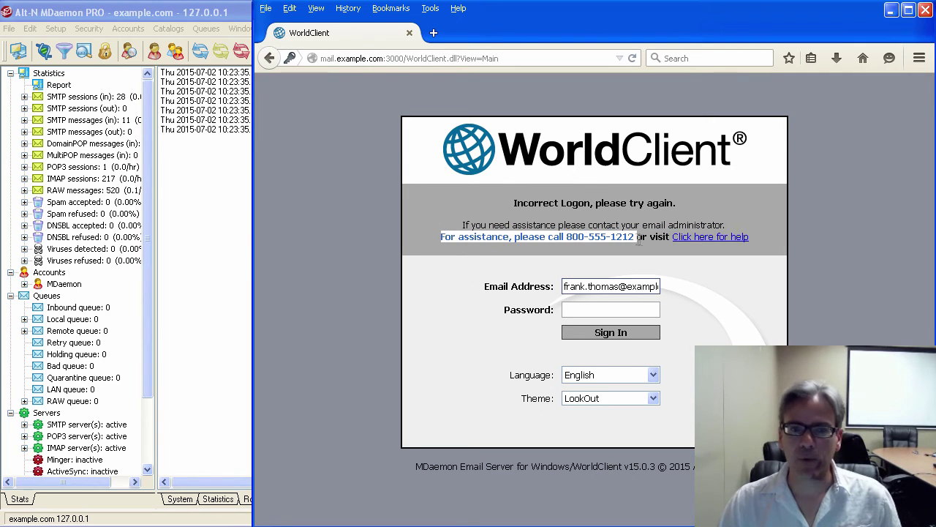
pyautogui.click(716, 258)
pyautogui.moveTo(758, 241); pyautogui.dragTo(687, 249)
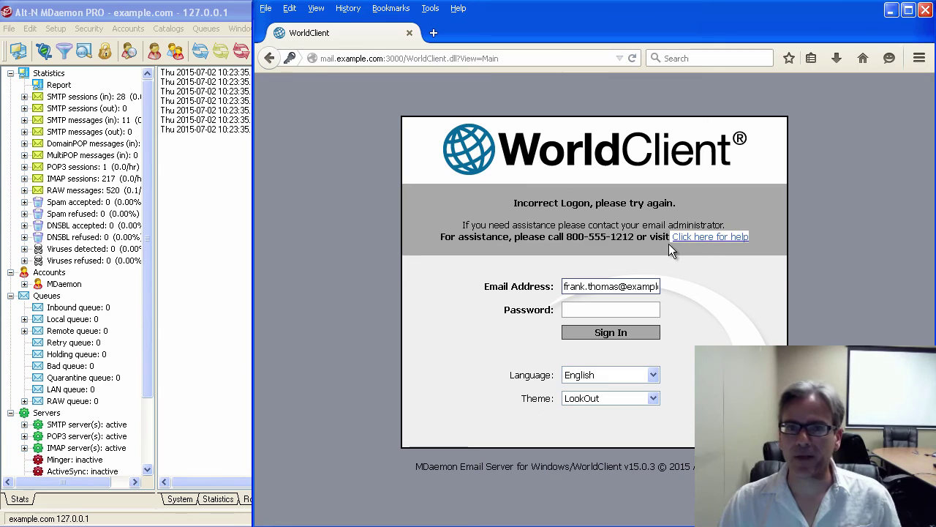
pyautogui.click(694, 259)
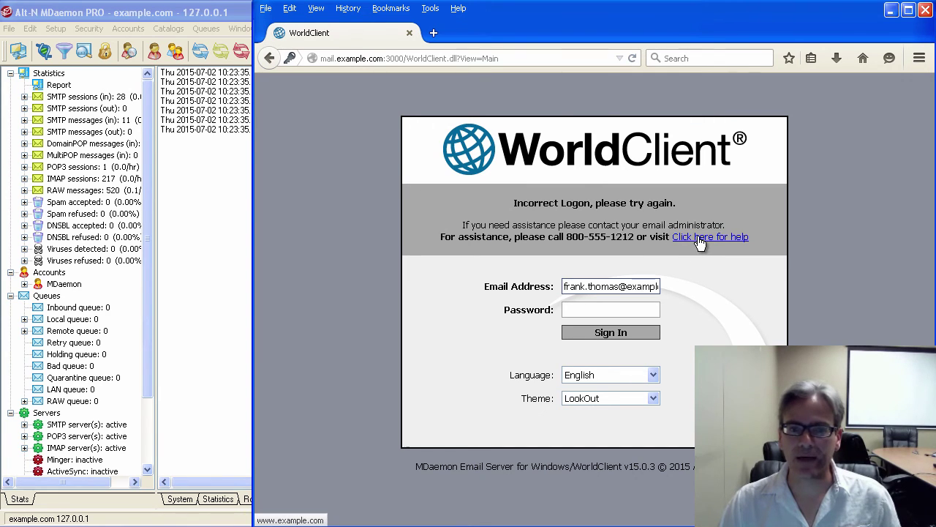